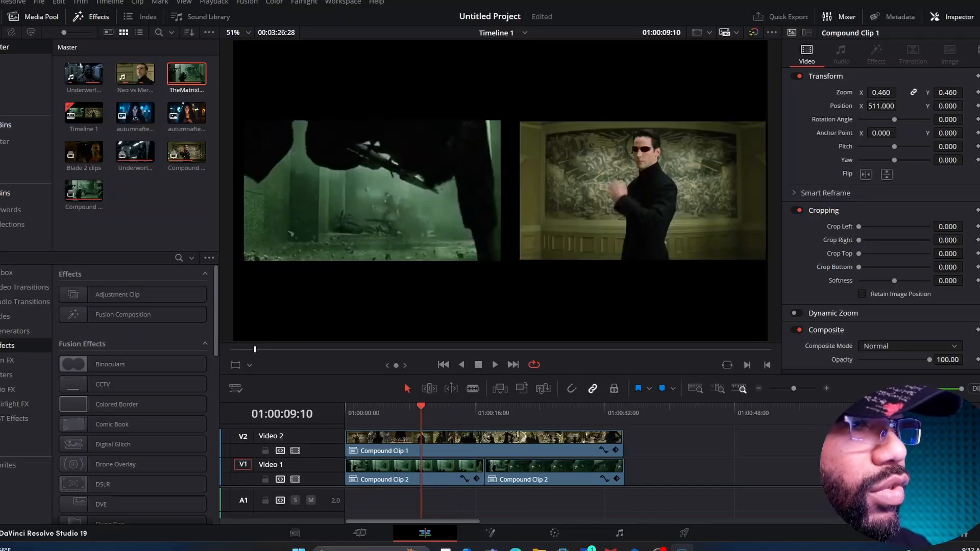
Step: Return to the timeline start and, on the Color page, shot match the Video 2 compound clip to the first green compound clip
left_click_drag(402, 407, 346, 407)
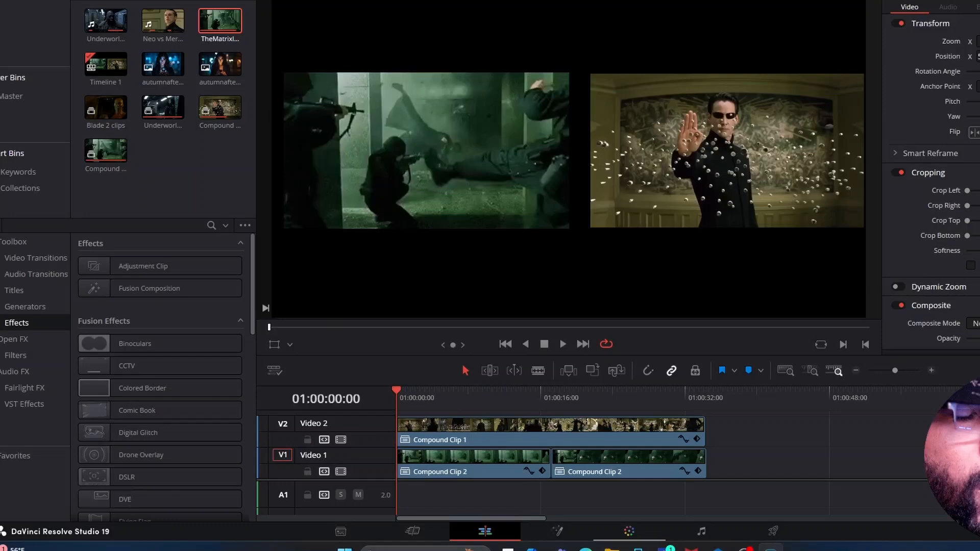
left_click(594, 532)
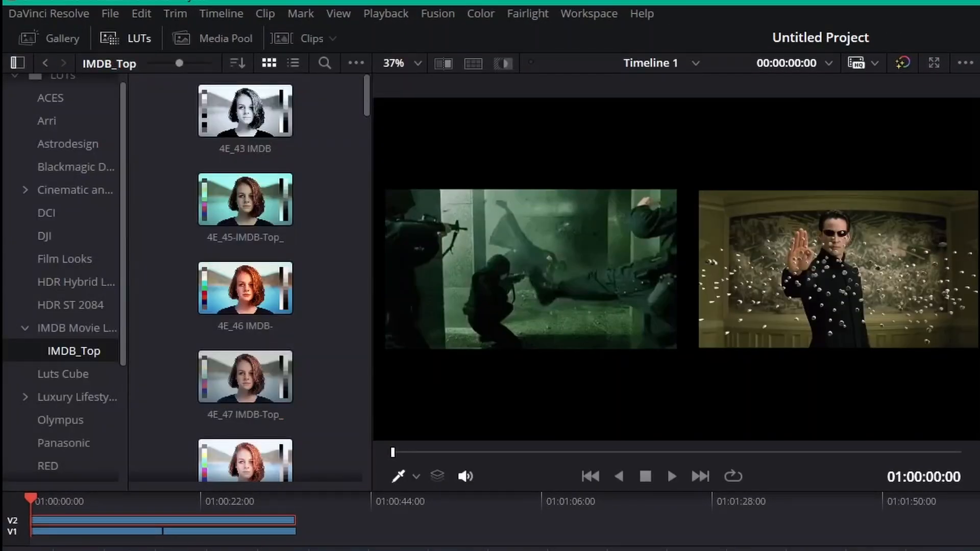
left_click(126, 38)
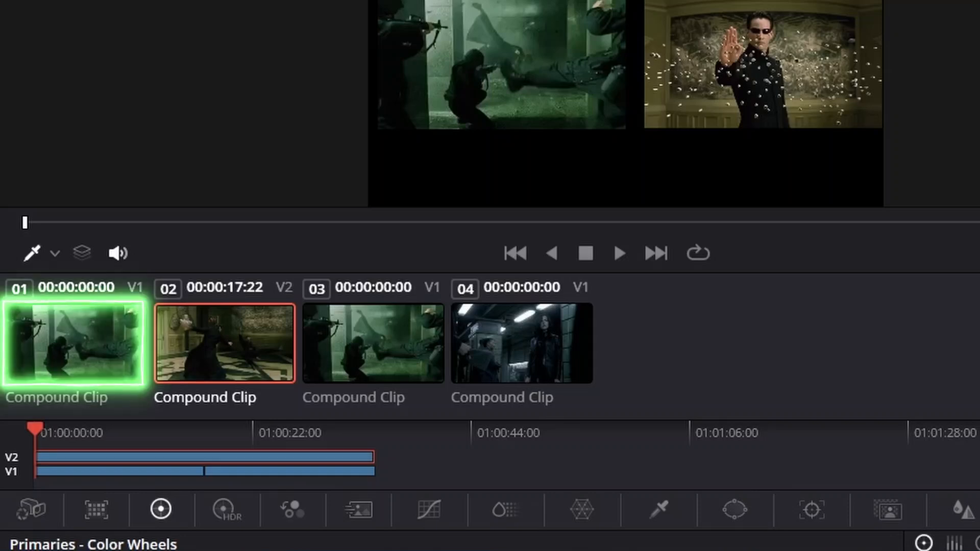
right_click(70, 347)
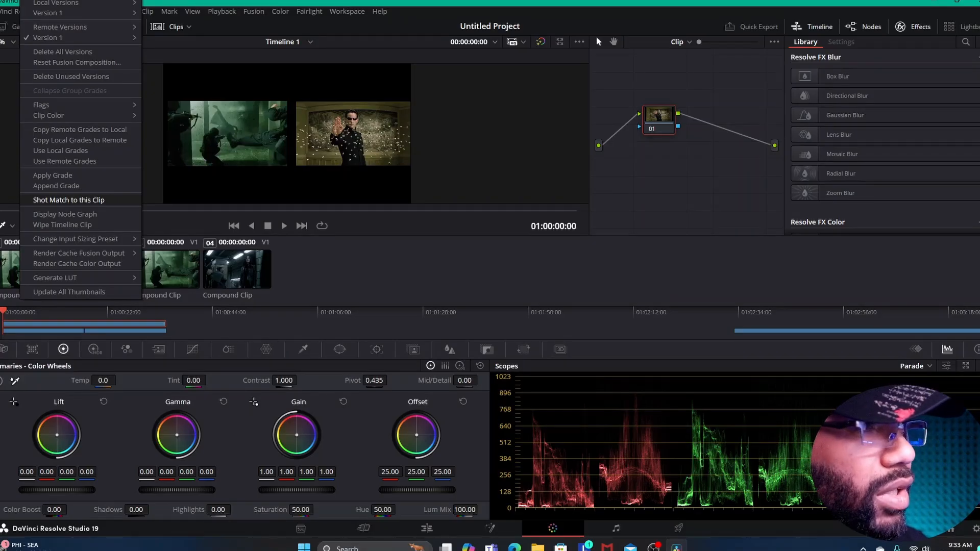
left_click(68, 200)
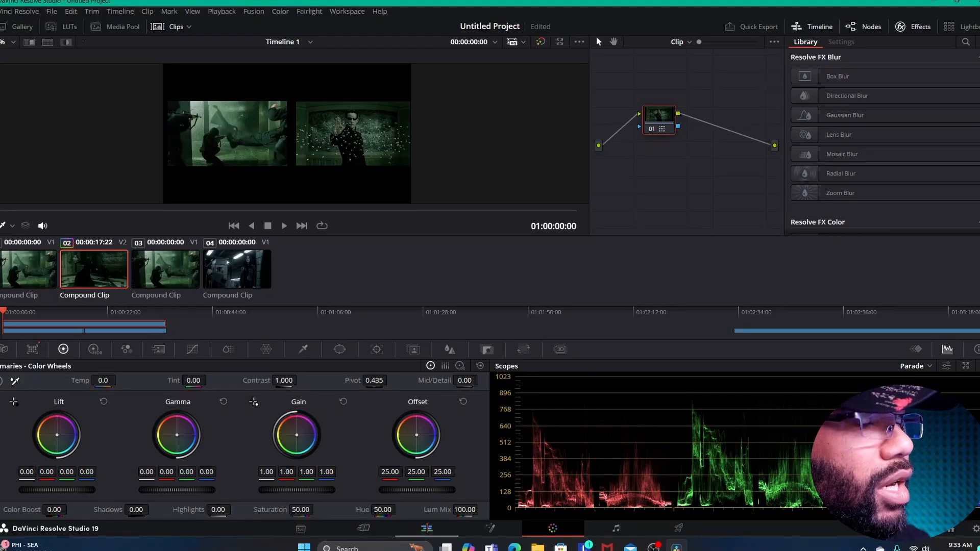
Step: Play and scrub through the side-by-side compound clips on the Edit page to compare their matched colors
left_click(427, 528)
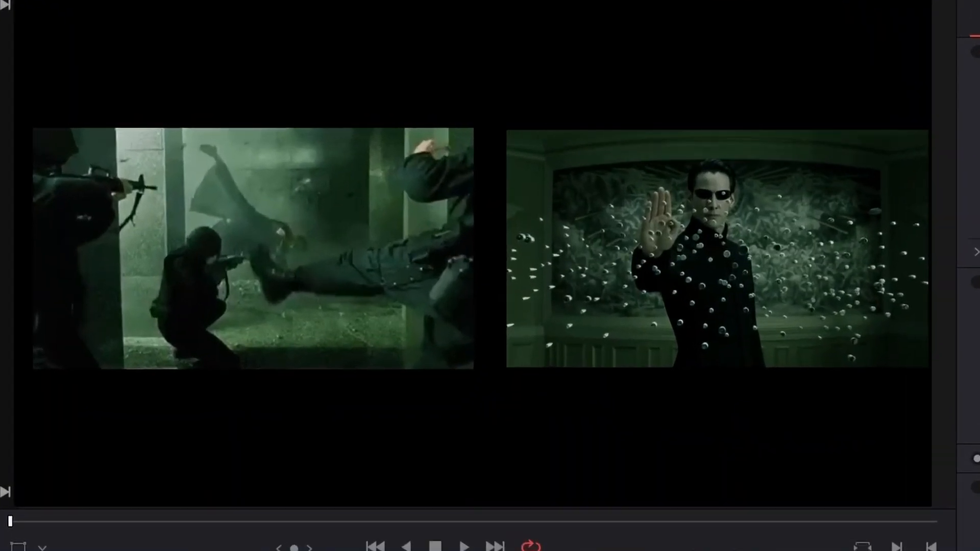
key("space")
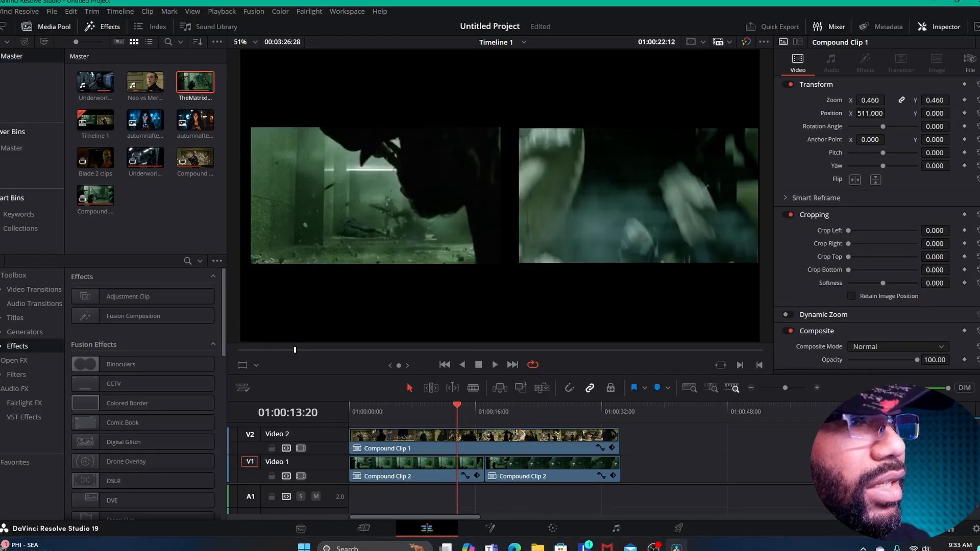
left_click_drag(448, 408, 424, 408)
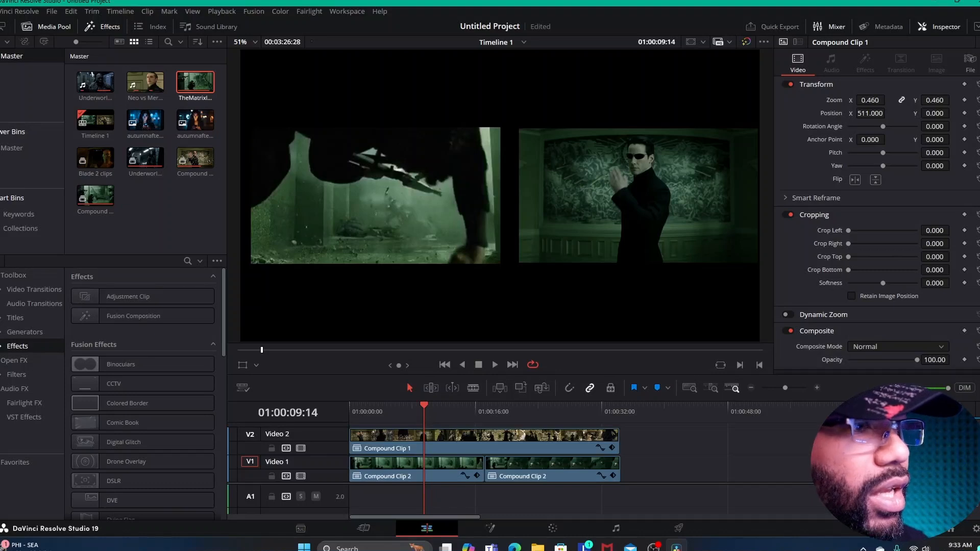
left_click_drag(423, 408, 508, 409)
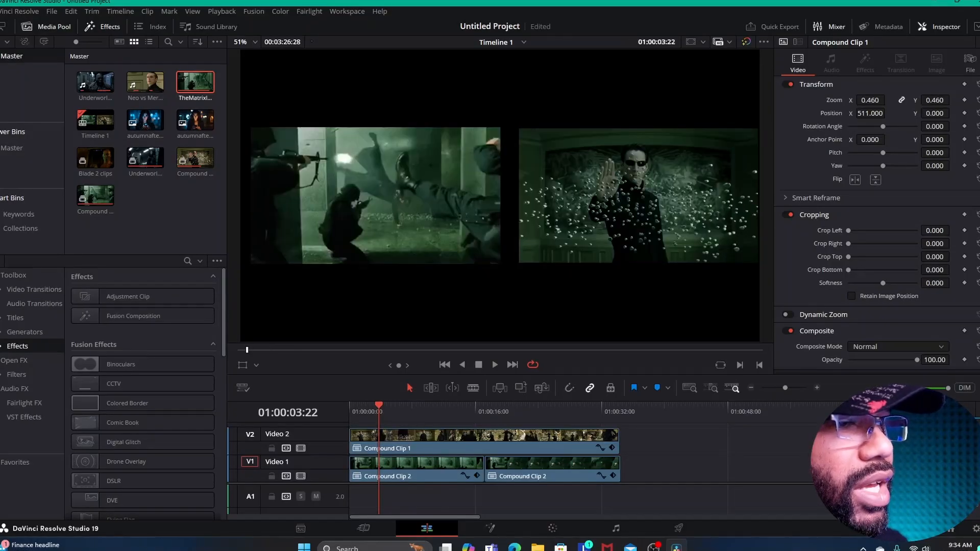
left_click_drag(379, 405, 350, 406)
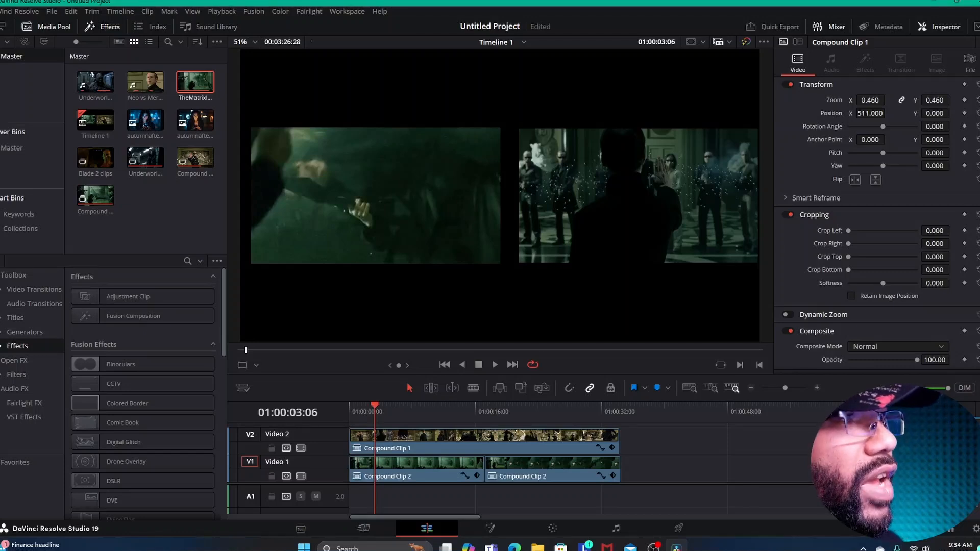
Step: Delete all clips from the timeline and save the project
key("ctrl+a")
key("Delete")
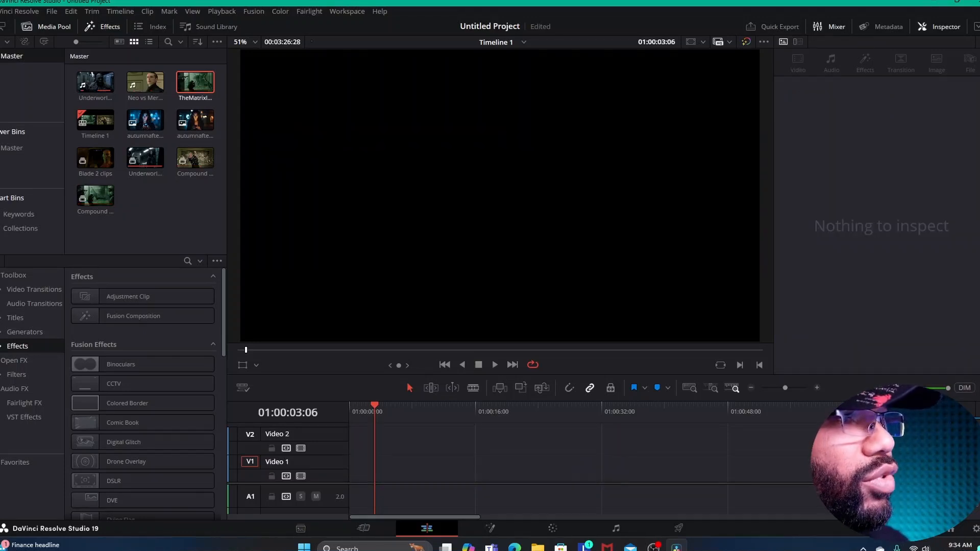
key("ctrl+s")
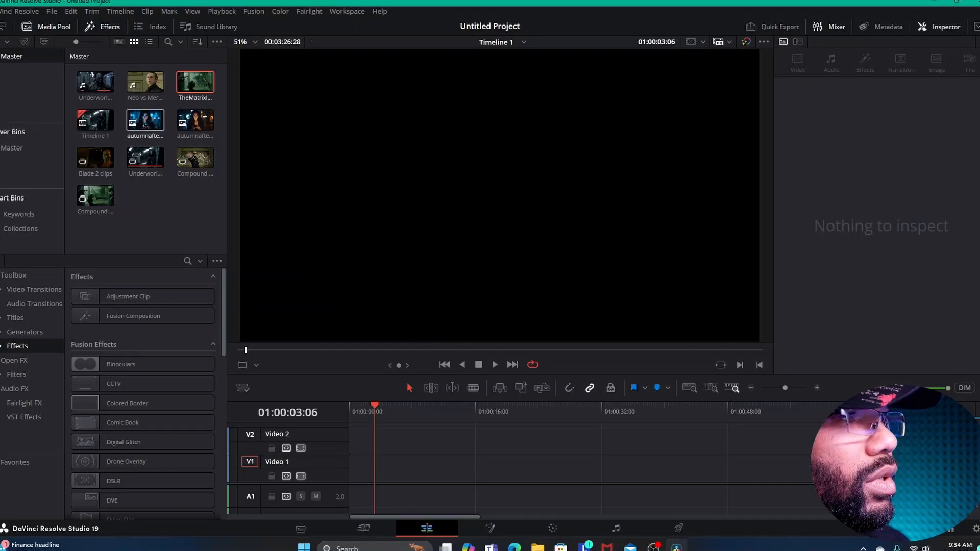
Step: Place the blue portrait and the warm-toned portrait back to back on Video 1 and play through both images
left_click_drag(146, 119, 348, 454)
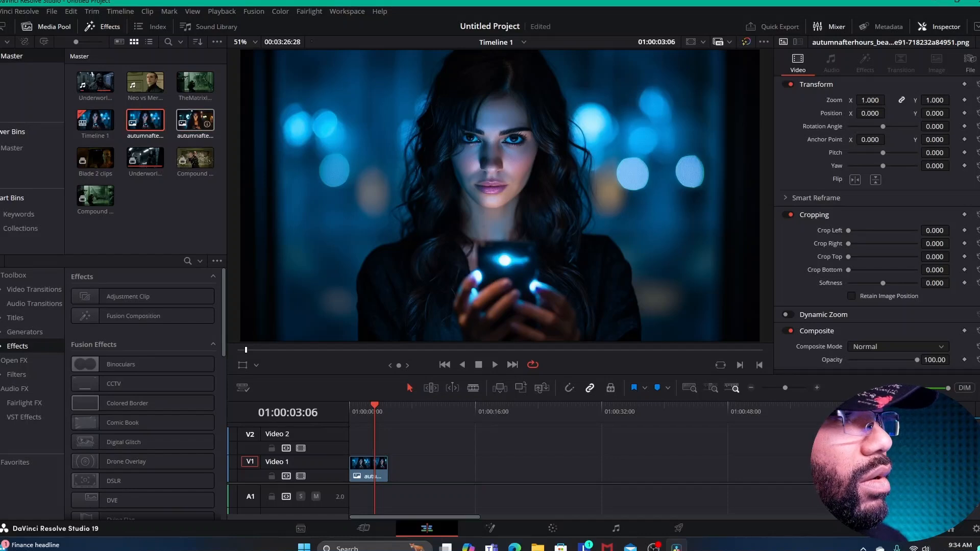
left_click_drag(195, 120, 411, 459)
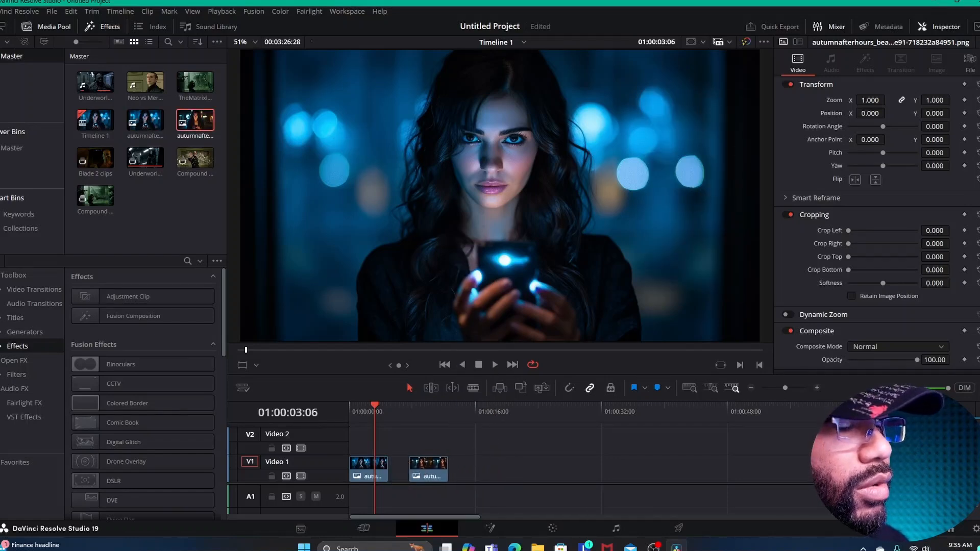
left_click_drag(374, 405, 350, 405)
left_click_drag(437, 467, 414, 468)
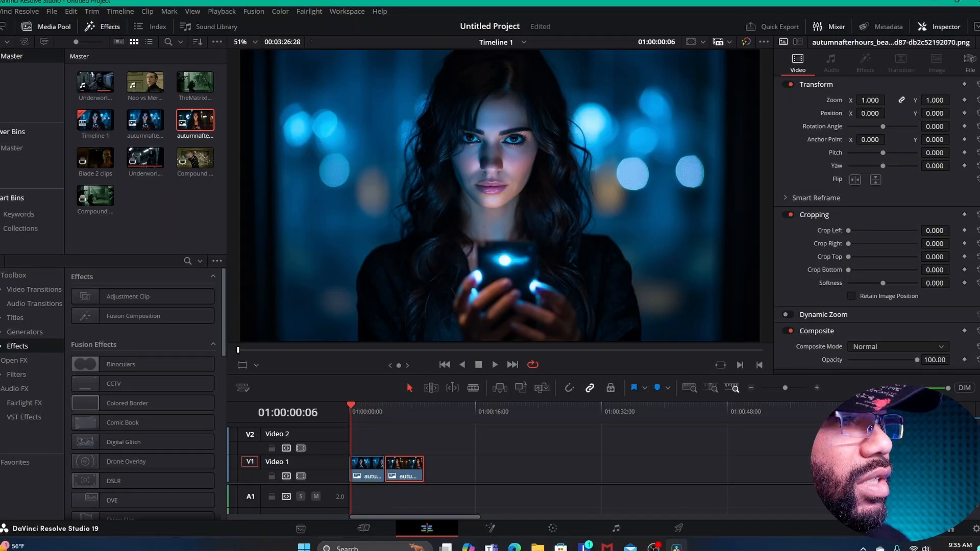
key("space")
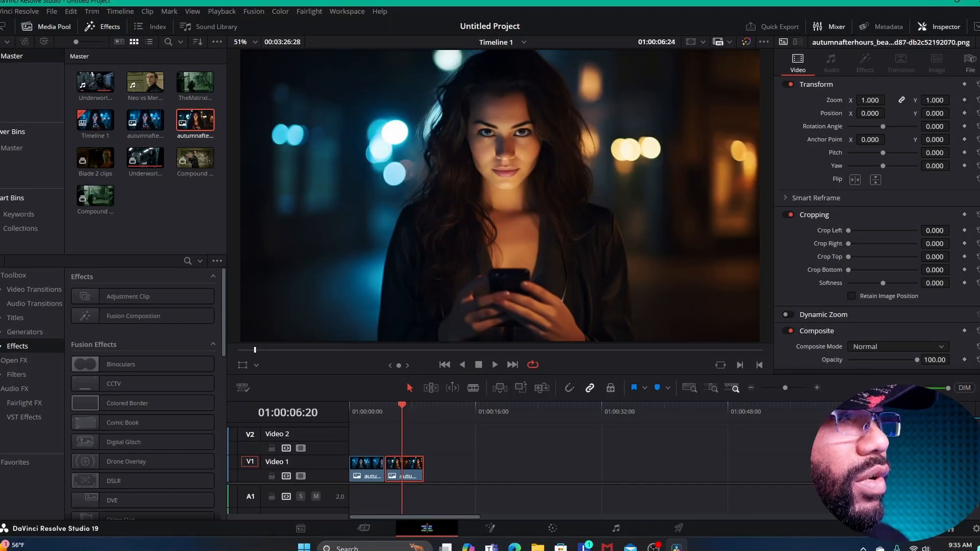
Step: Stack the warm portrait on Video 2, arrange both side by side with the blue one at zoom 0.470, X position -484, and save
left_click_drag(404, 467, 369, 440)
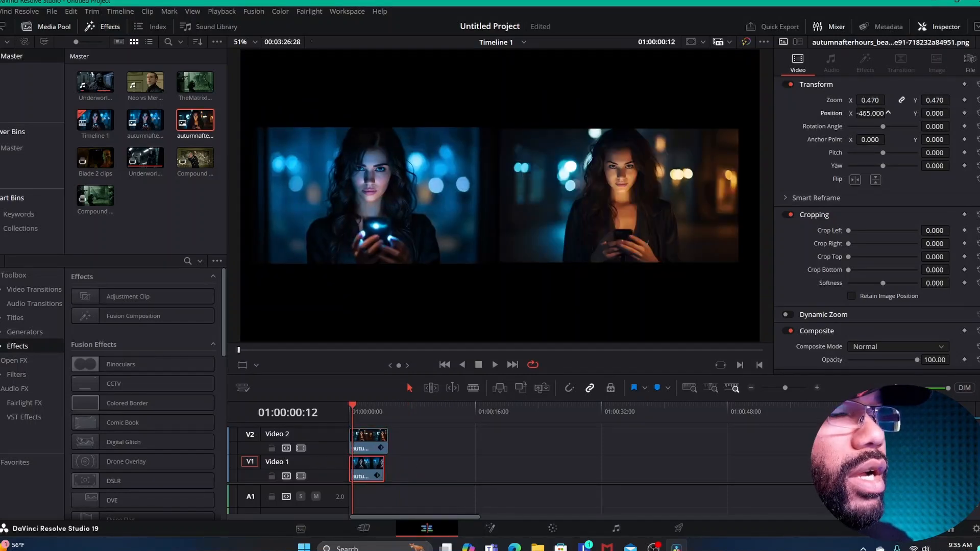
left_click_drag(889, 112, 879, 112)
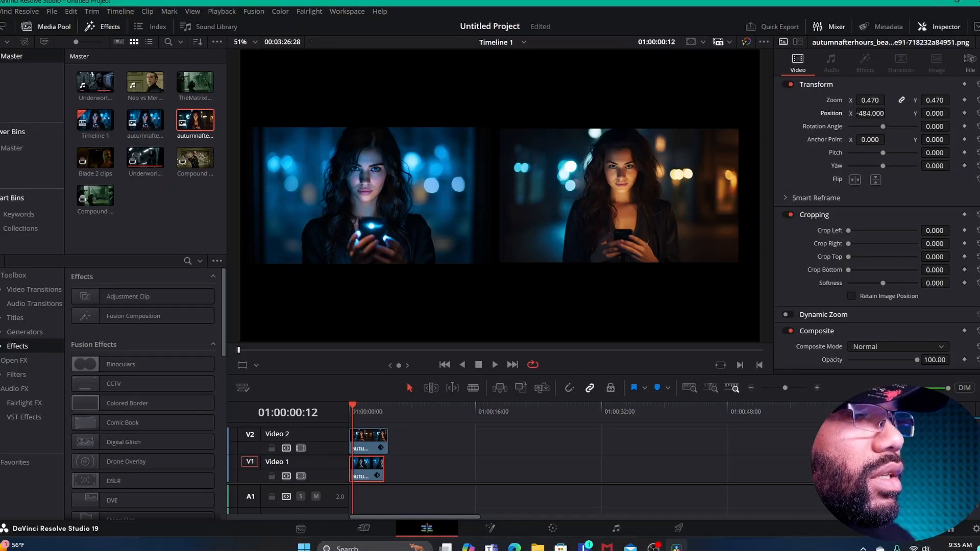
key("ctrl+s")
key("Home")
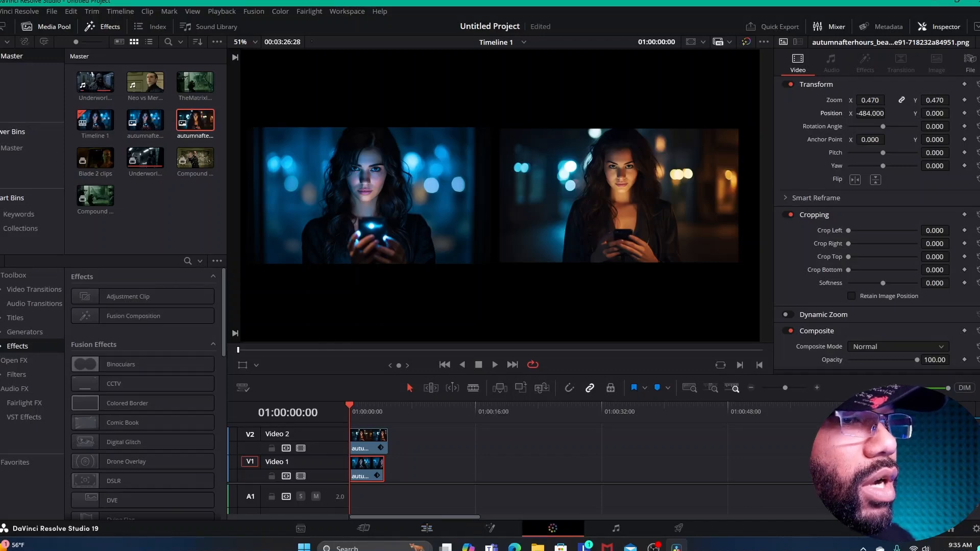
Step: On the Color page, shot match the warm portrait on Video 2 to the blue portrait on Video 1
left_click(552, 528)
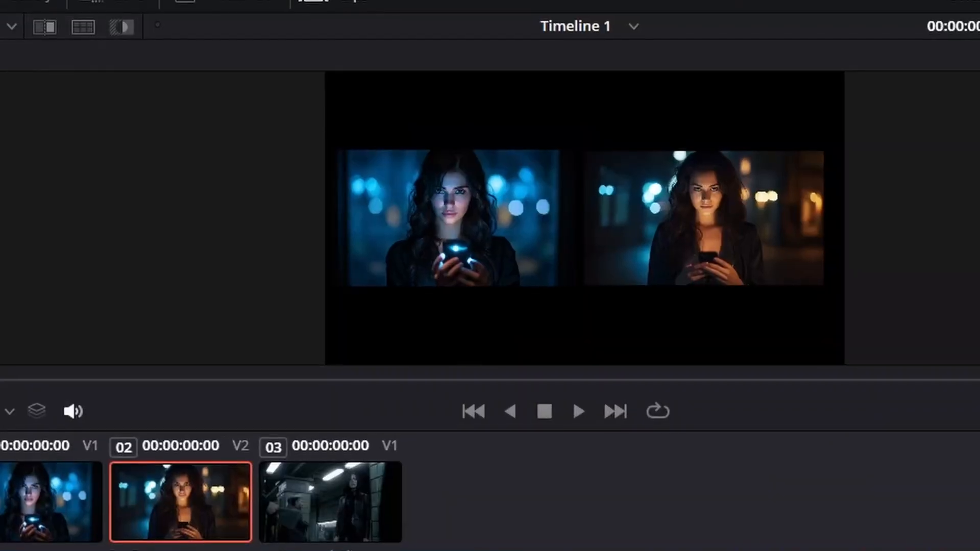
right_click(50, 368)
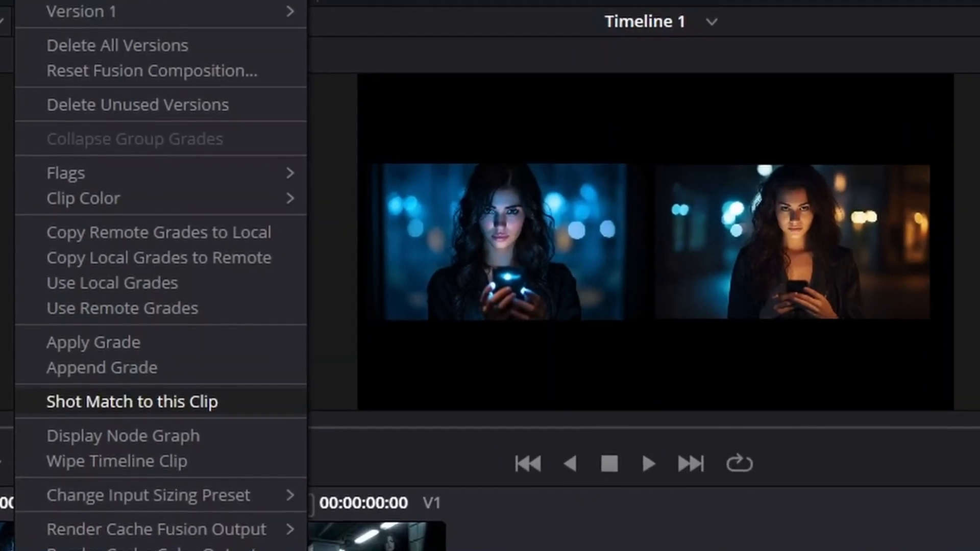
left_click(132, 397)
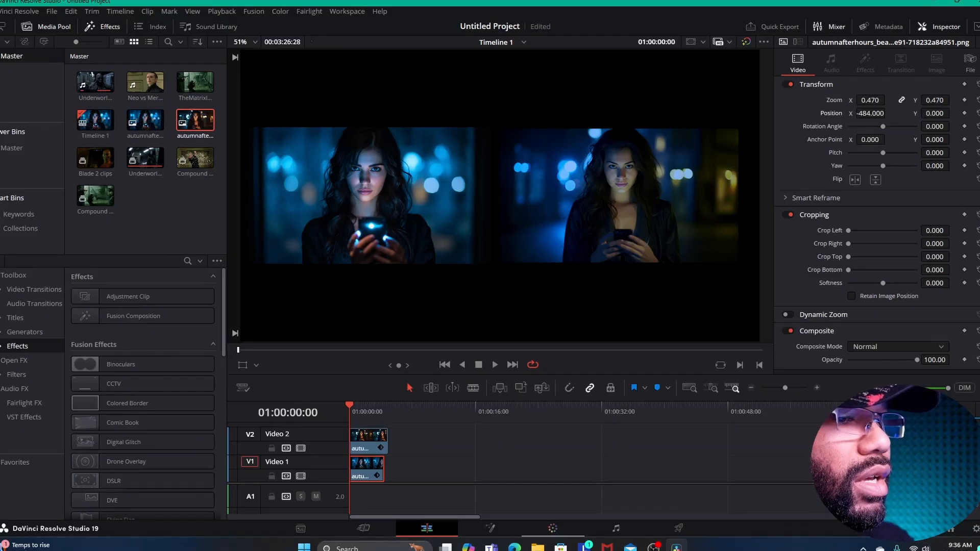
Step: Set the matched portrait's highlights to 43.00 and saturation to 55.20, and compare both images on the Edit page
left_click(553, 529)
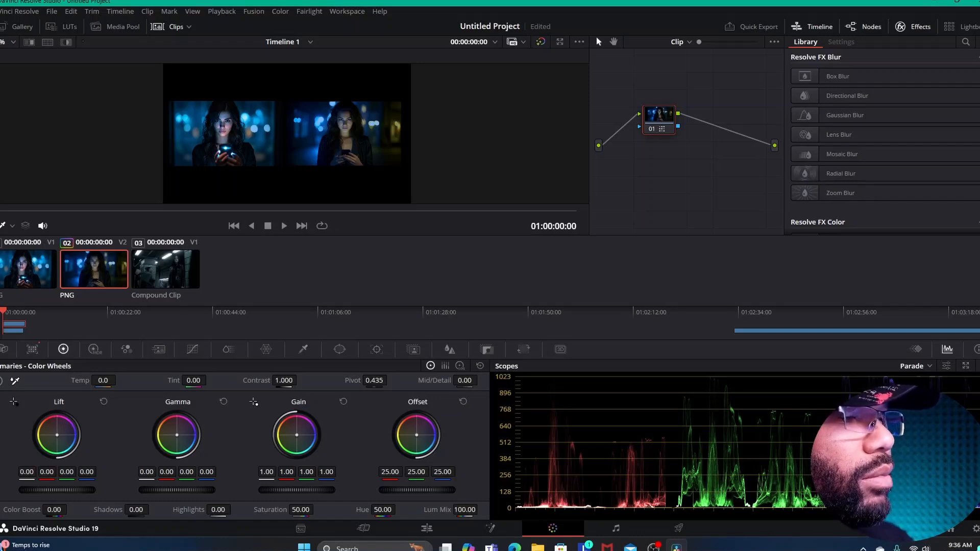
left_click_drag(218, 510, 239, 510)
left_click_drag(317, 509, 317, 509)
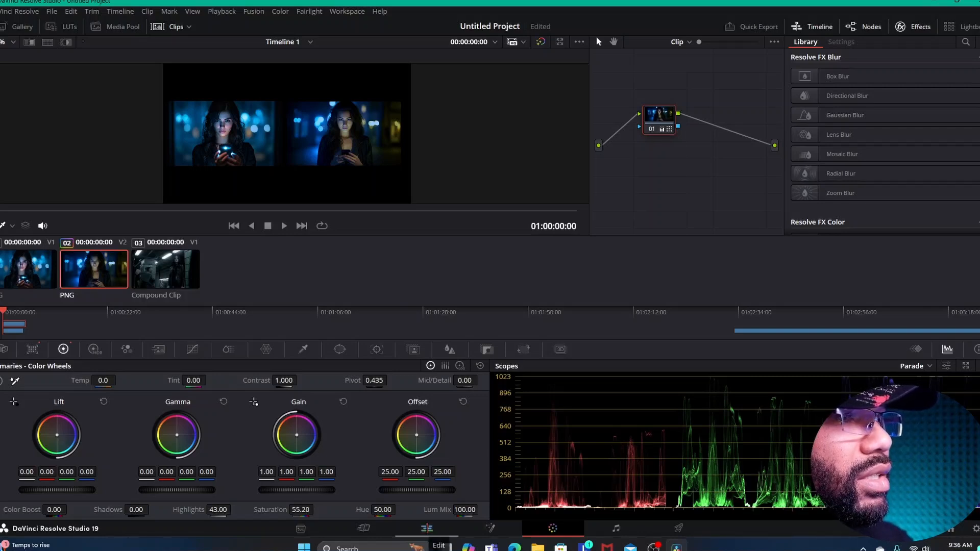
left_click(426, 529)
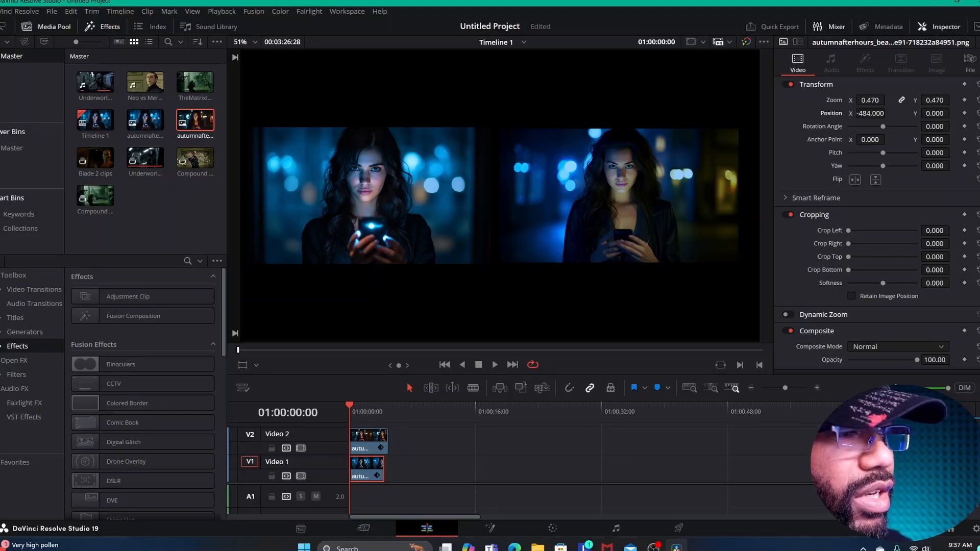
key("shift+6")
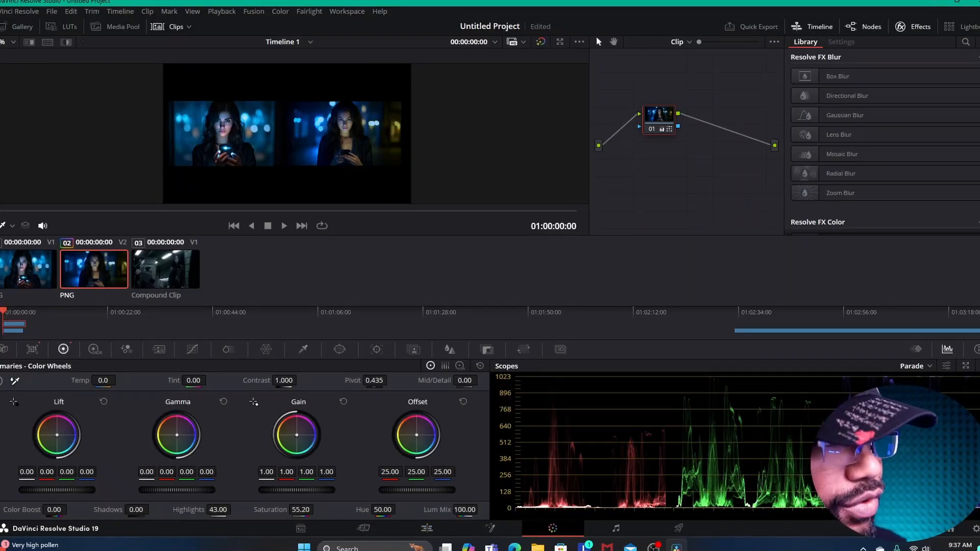